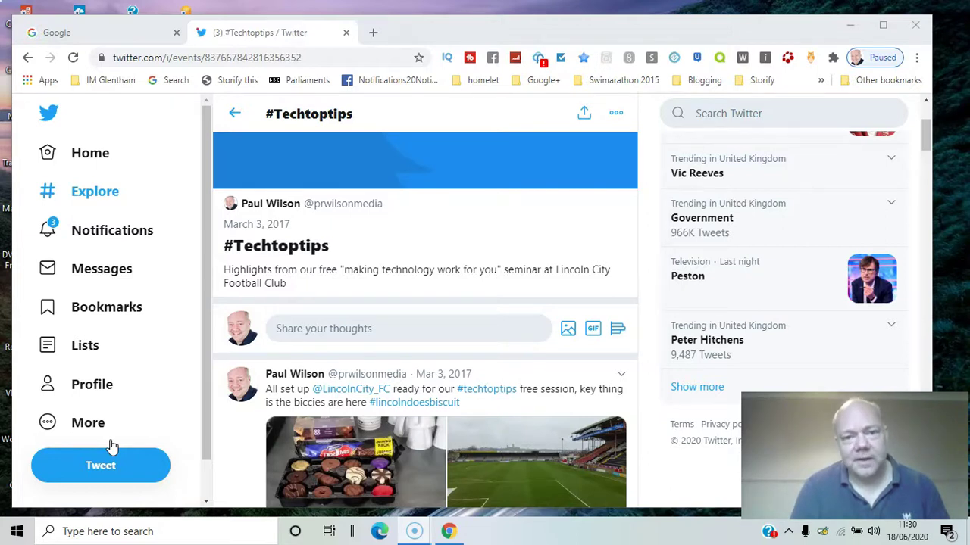
# Step: Go to the account's Moments list and open the January 2017 Moment "Need a top quality thought-provoking speaker?"
pyautogui.hotkey('alt', 'Left')
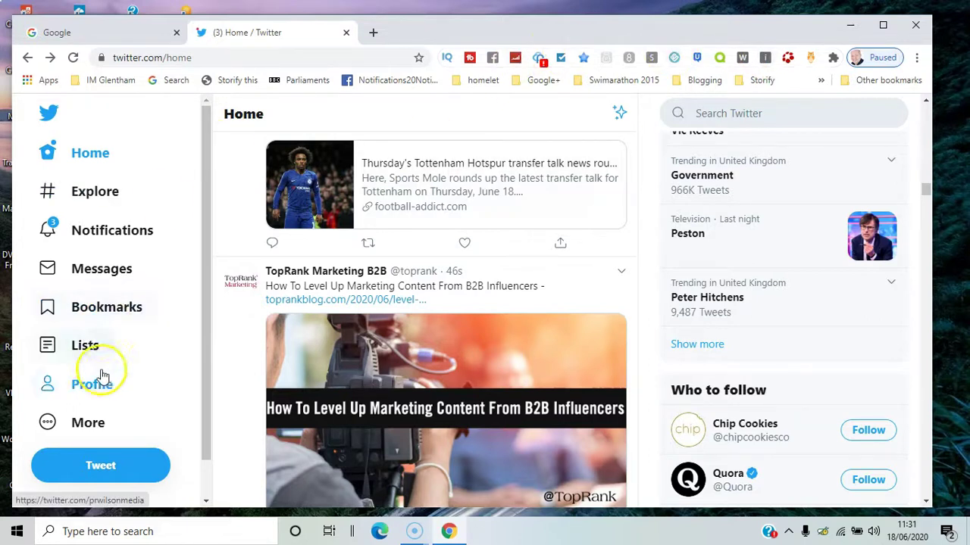
pyautogui.click(88, 426)
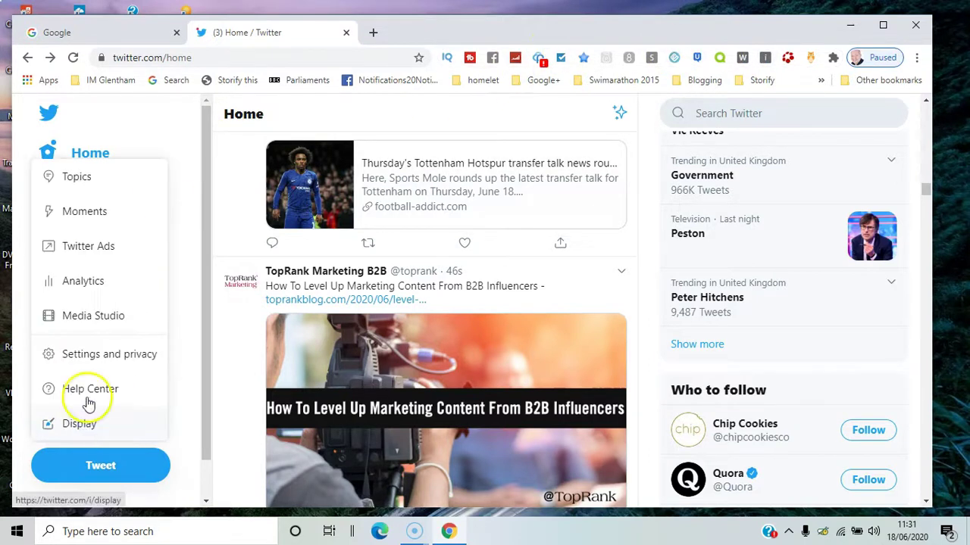
pyautogui.click(85, 215)
pyautogui.moveTo(926, 136); pyautogui.dragTo(962, 362)
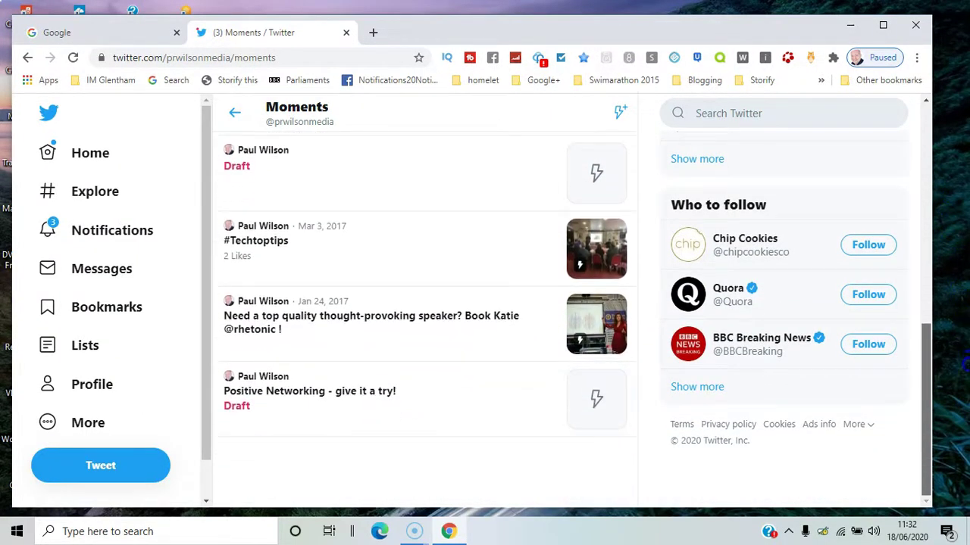
pyautogui.click(287, 317)
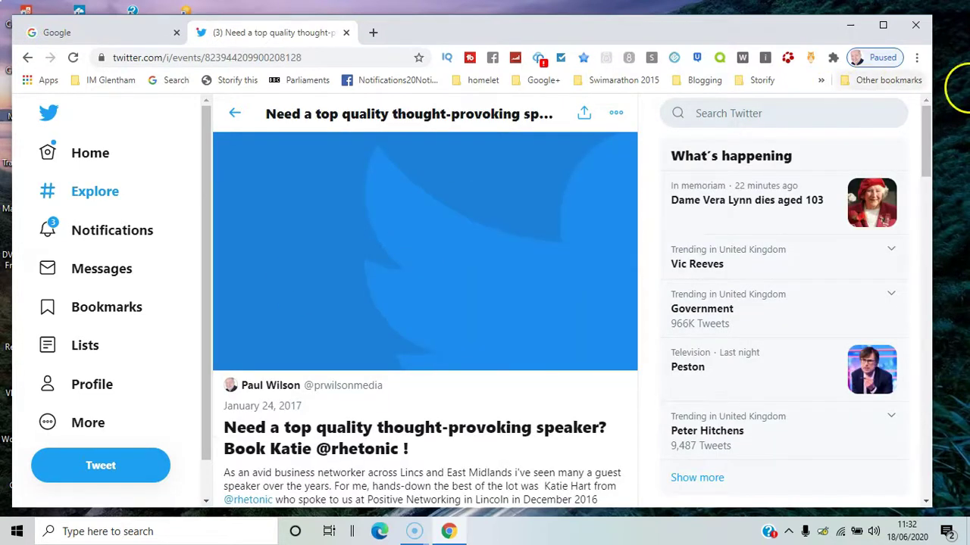
pyautogui.moveTo(927, 126); pyautogui.dragTo(911, 96)
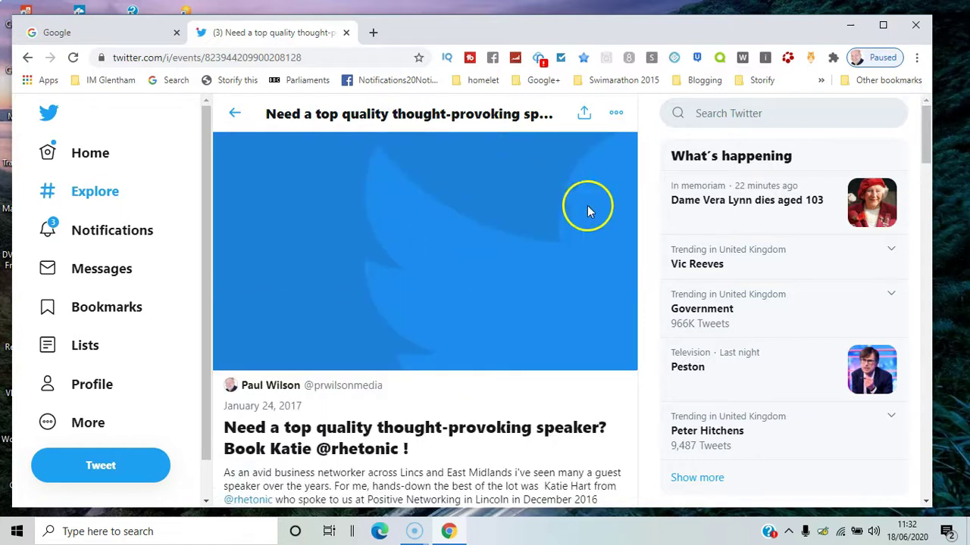
# Step: Open the published speaker Moment for editing and continue past the notice about public changes
pyautogui.click(616, 116)
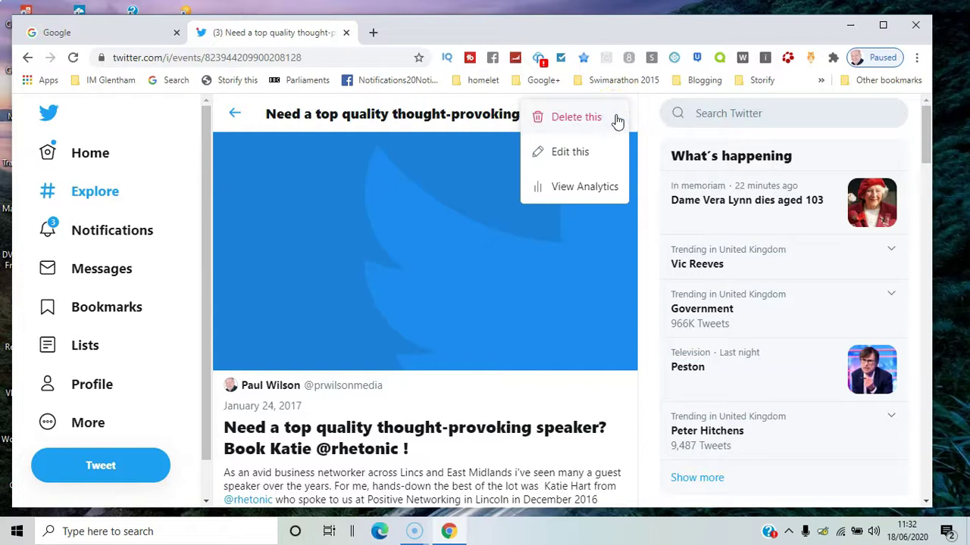
pyautogui.click(584, 158)
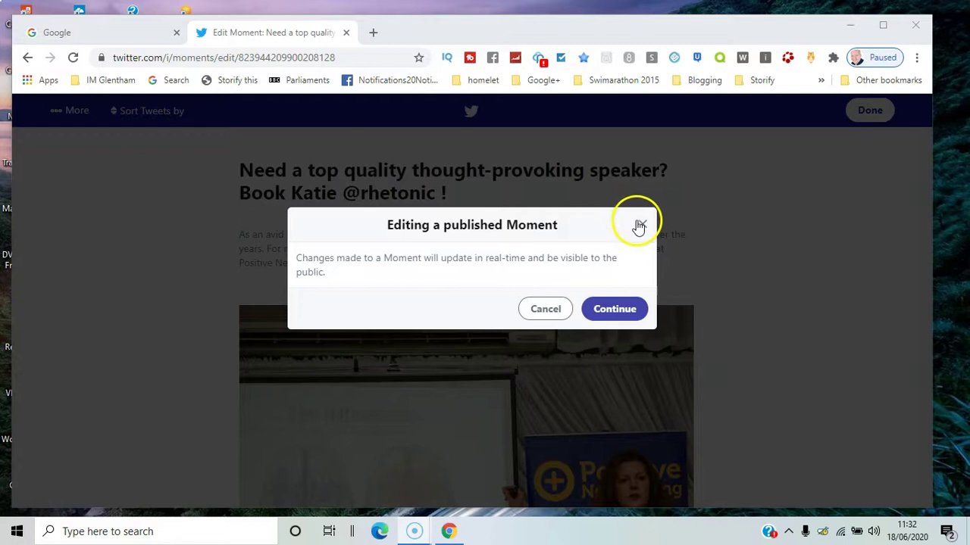
pyautogui.click(614, 311)
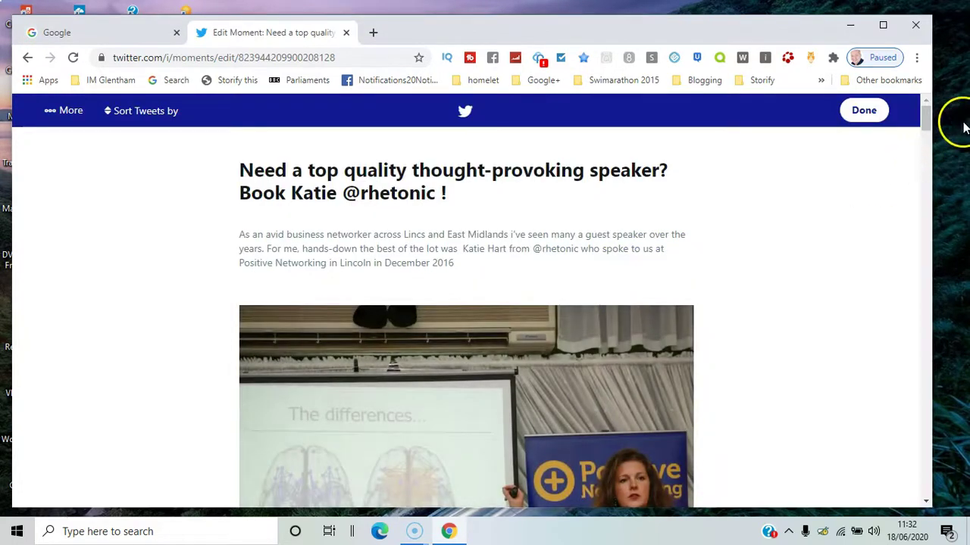
# Step: Move the GIF tweet up one place and the "couldn't agree more" tweet down one place, and finish editing the Moment
pyautogui.moveTo(927, 114); pyautogui.dragTo(868, 212)
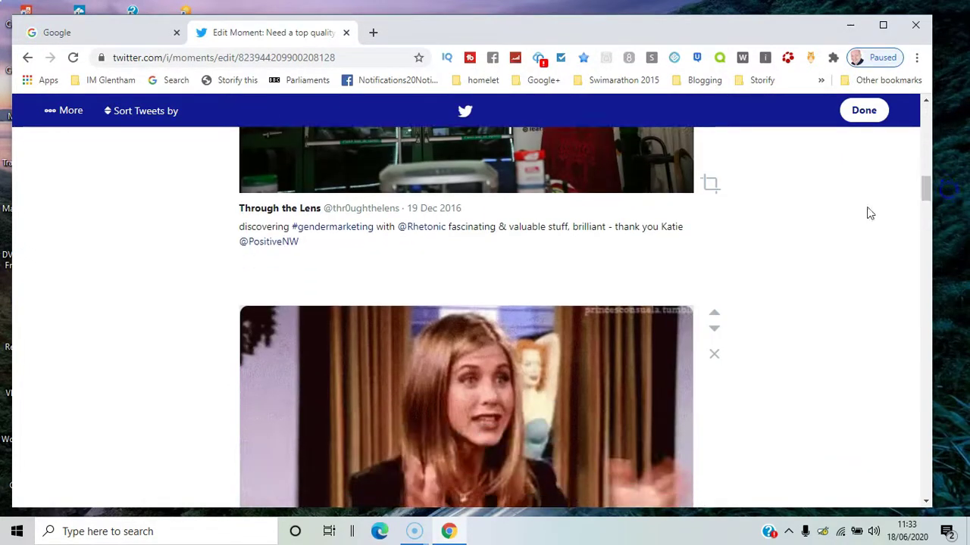
pyautogui.click(716, 316)
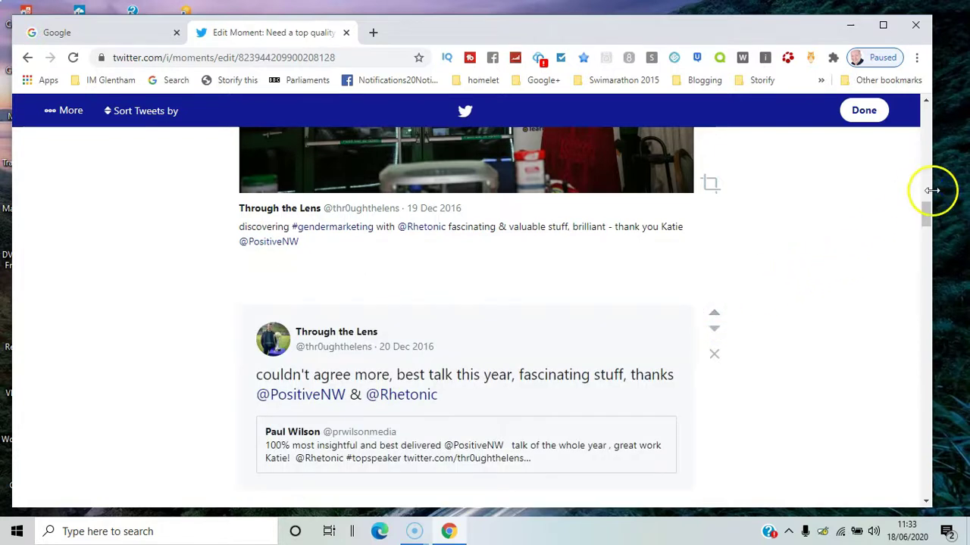
pyautogui.moveTo(929, 217); pyautogui.dragTo(927, 229)
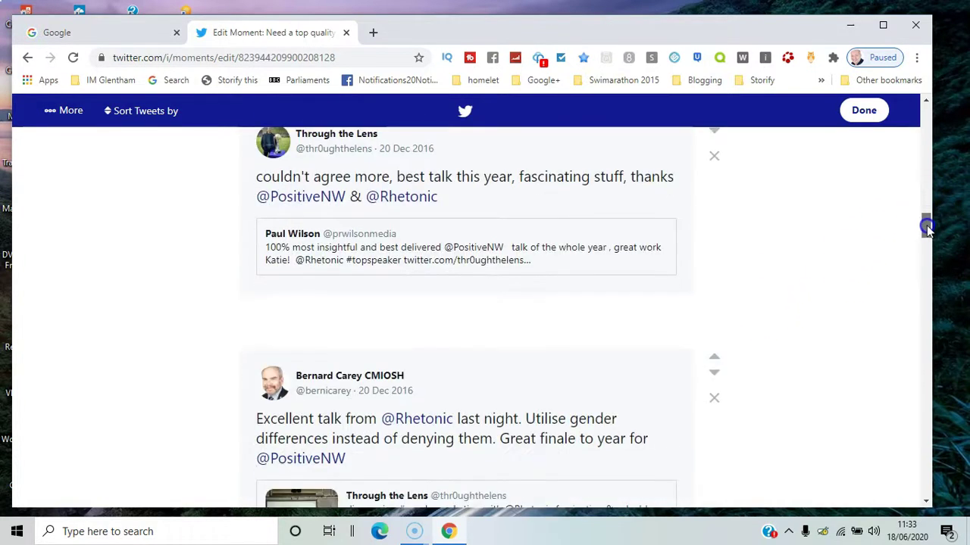
pyautogui.click(713, 194)
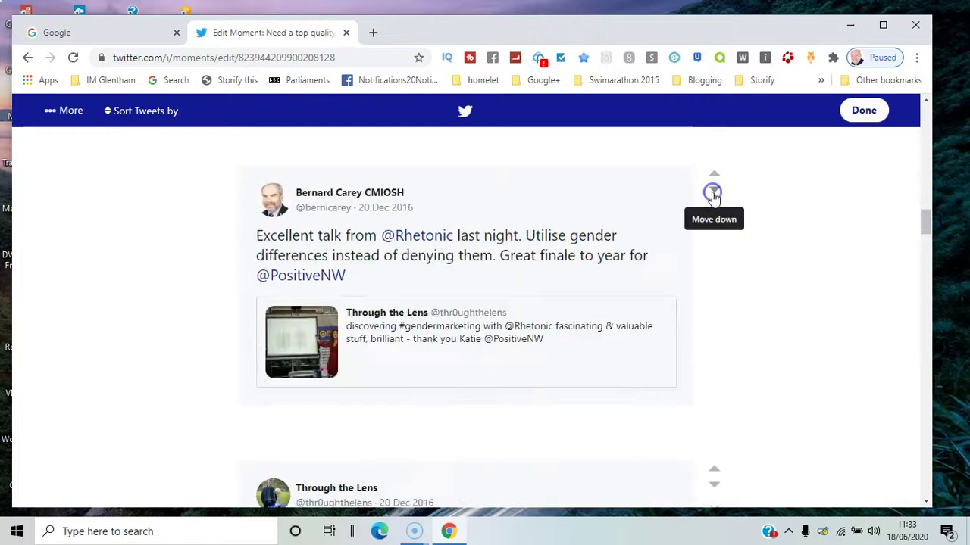
pyautogui.moveTo(917, 222); pyautogui.dragTo(900, 122)
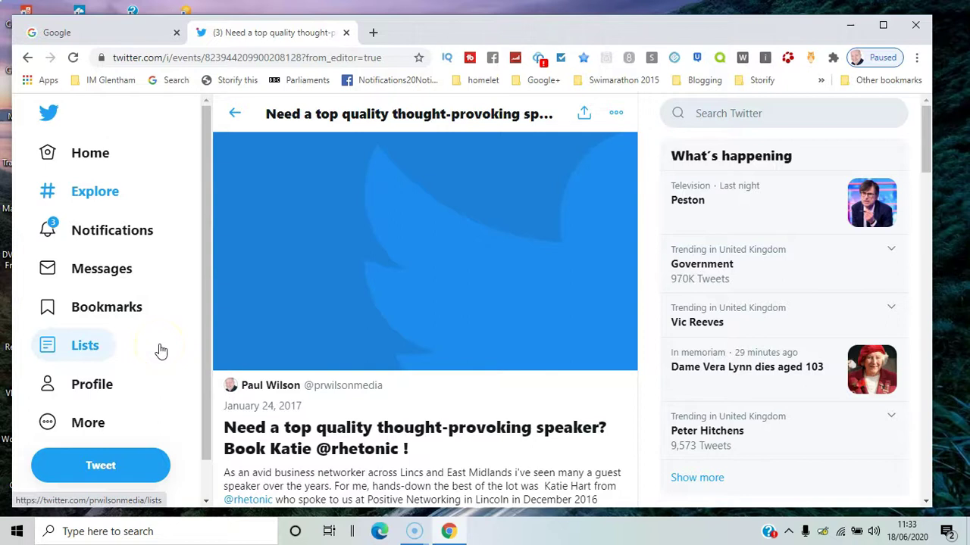
# Step: Create a new Moment from the Moments list and title it "demonstration of skills"
pyautogui.click(95, 424)
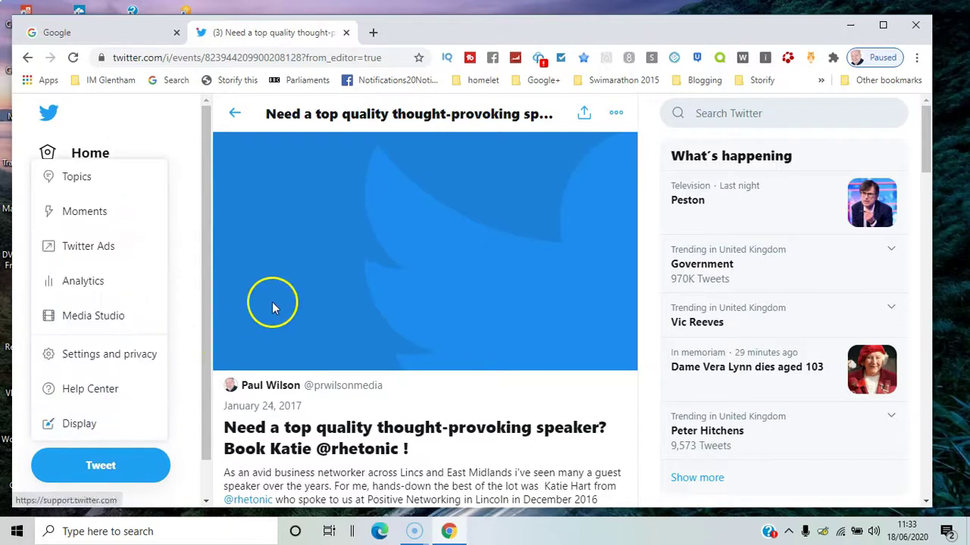
pyautogui.click(83, 212)
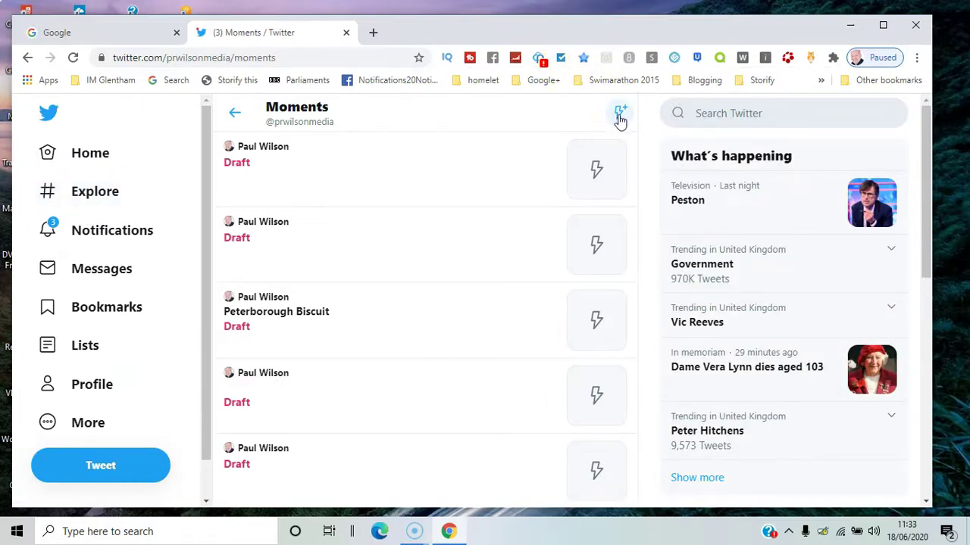
pyautogui.click(619, 115)
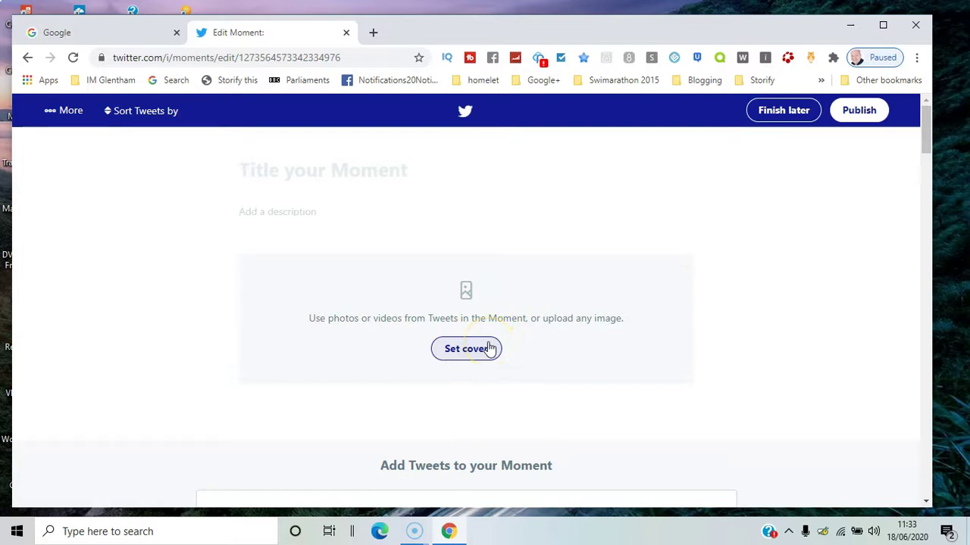
pyautogui.write('demonstration of skills')
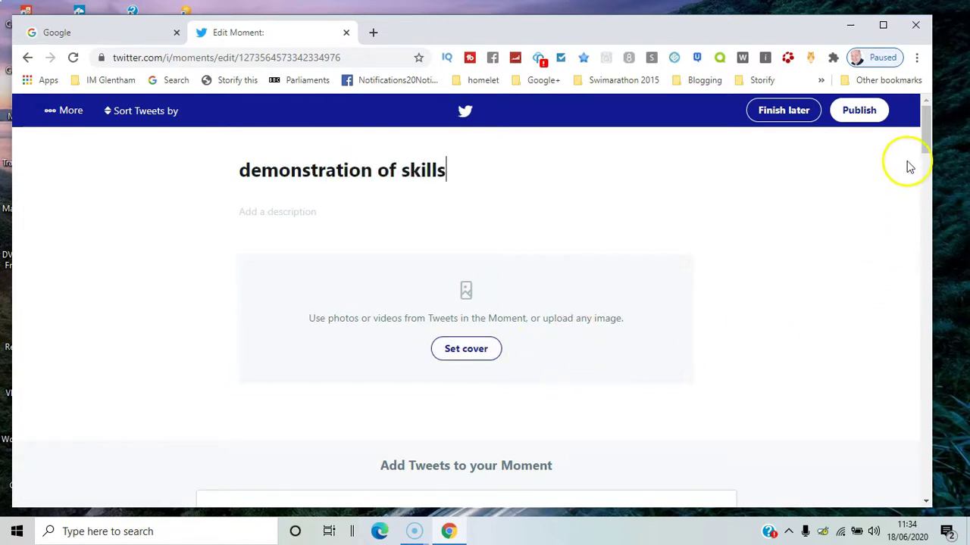
# Step: Look at the sources for adding tweets to the Moment and search tweets for "#techtoptips"
pyautogui.moveTo(925, 134); pyautogui.dragTo(939, 170)
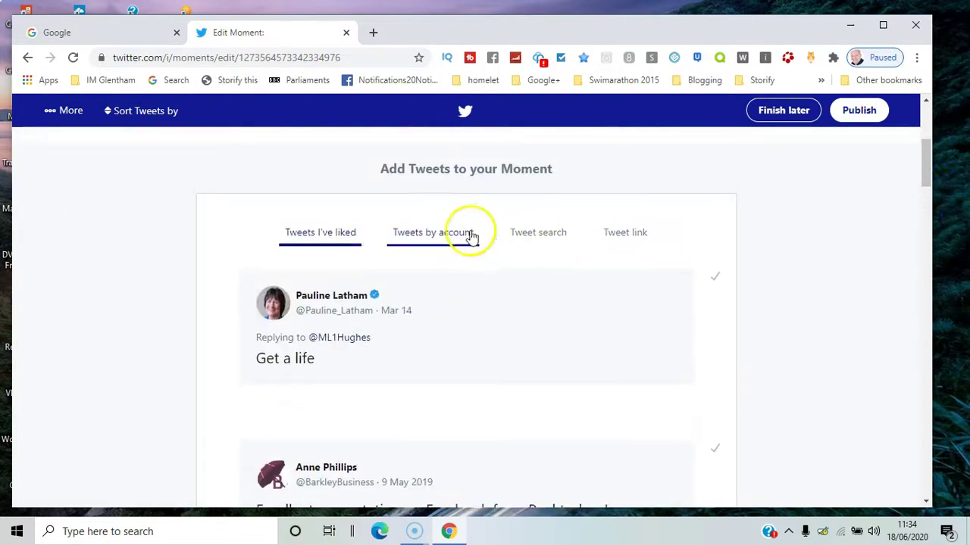
pyautogui.click(471, 237)
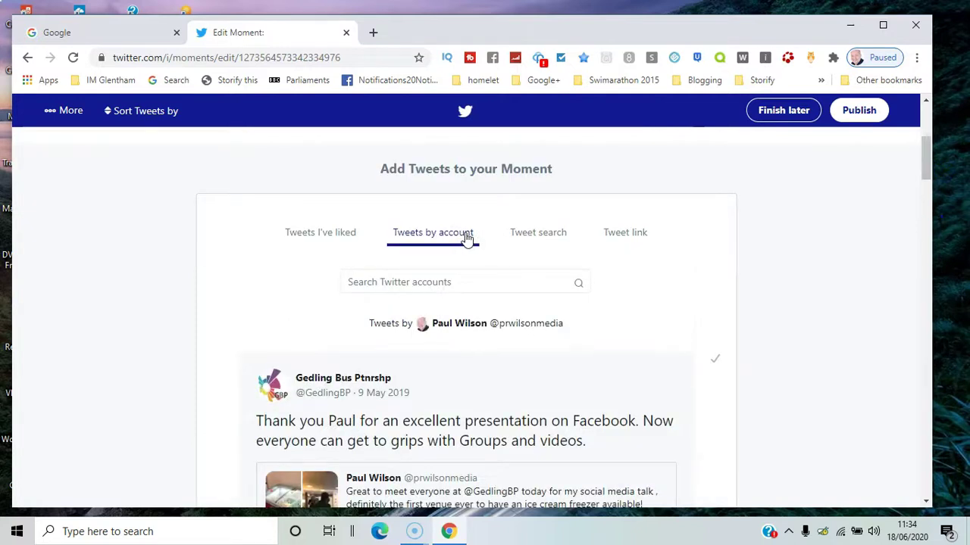
pyautogui.click(542, 239)
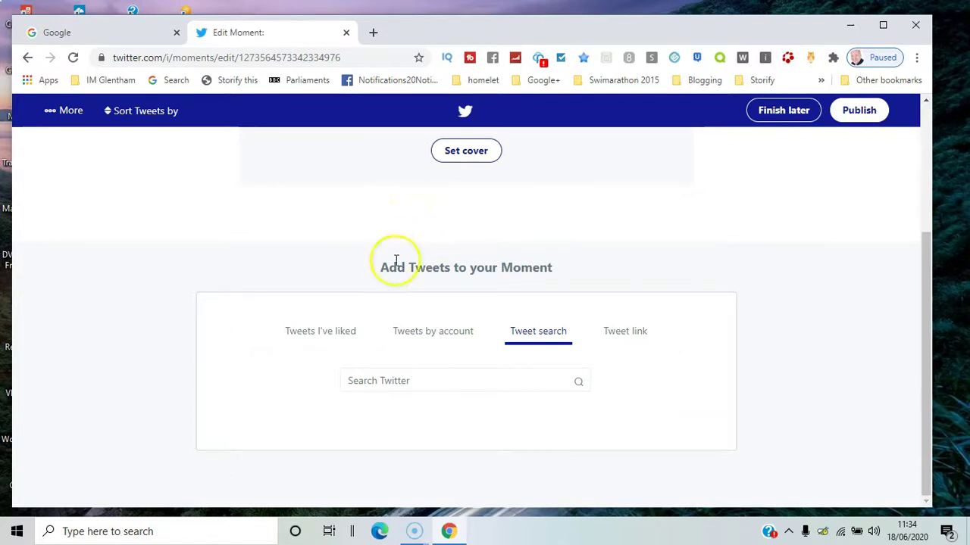
pyautogui.click(369, 383)
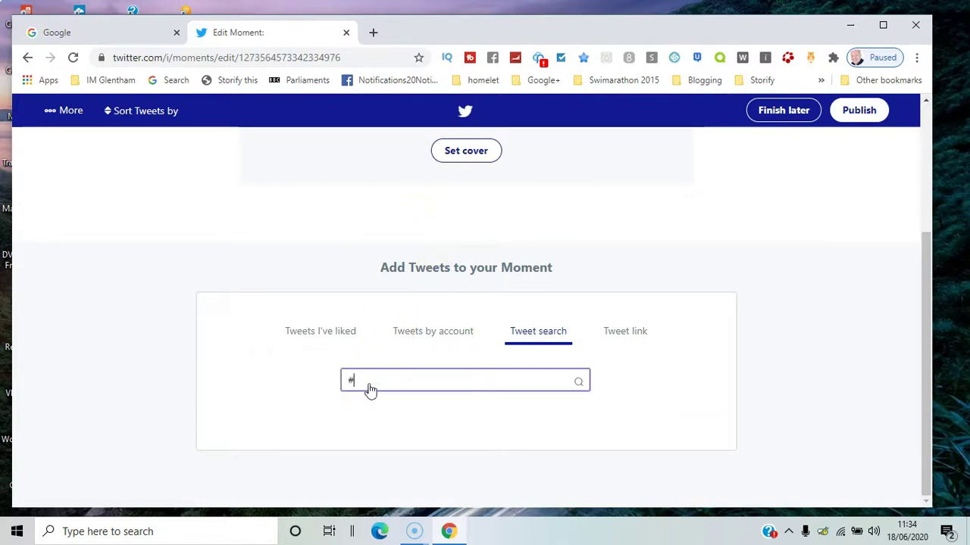
pyautogui.write('#tech')
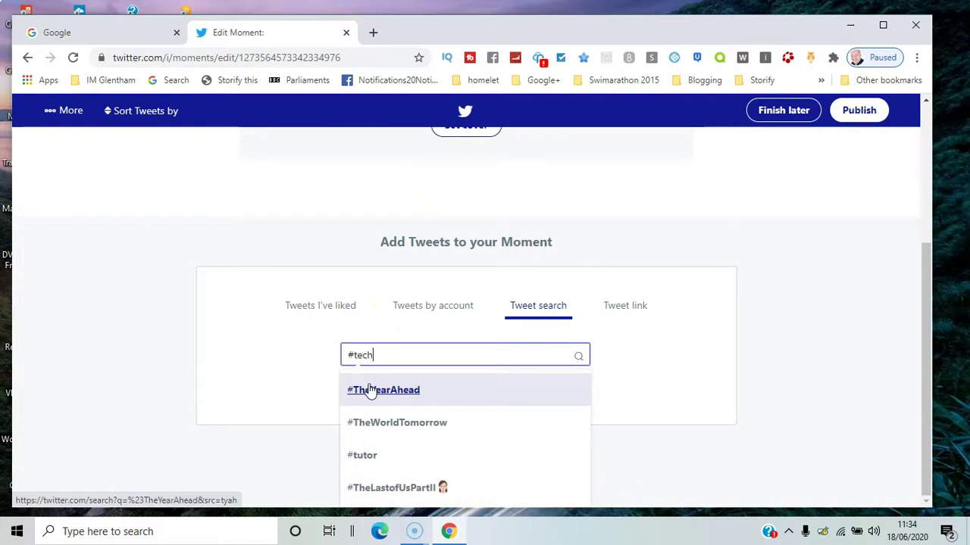
pyautogui.write('t')
pyautogui.write('optips')
pyautogui.press('Return')
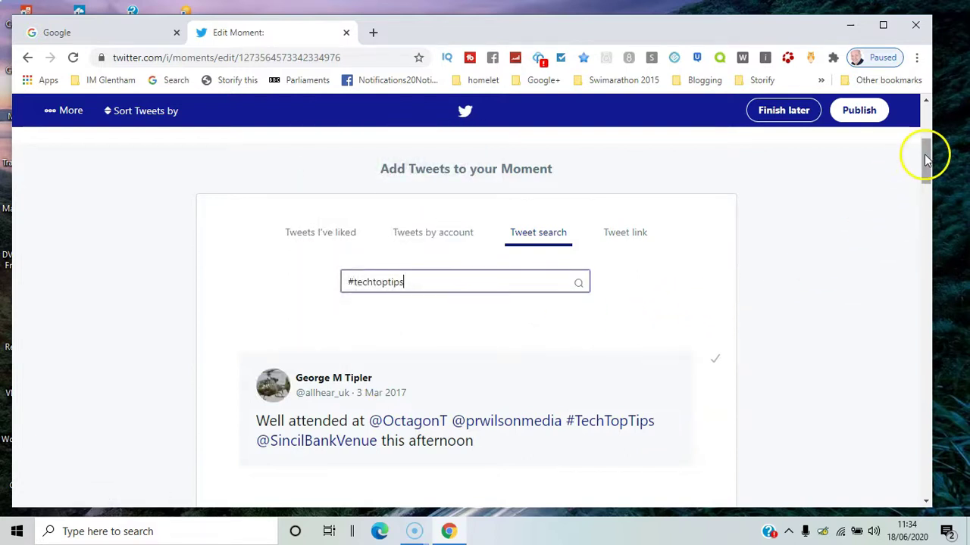
# Step: Add tweets from the search results, including the photo of the Lincoln City presentation, and leave the Moment to finish later
pyautogui.scroll(-2, 926, 159)
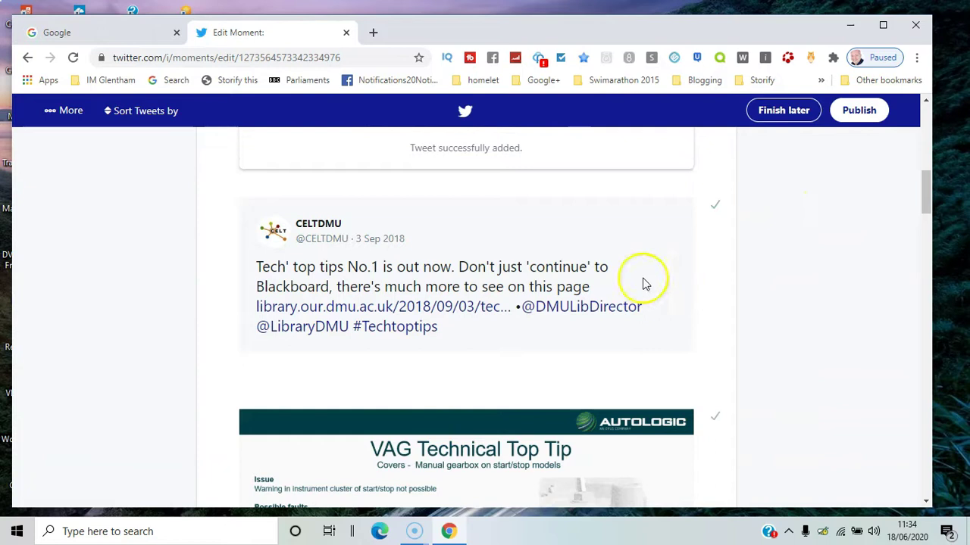
pyautogui.moveTo(925, 190); pyautogui.dragTo(963, 347)
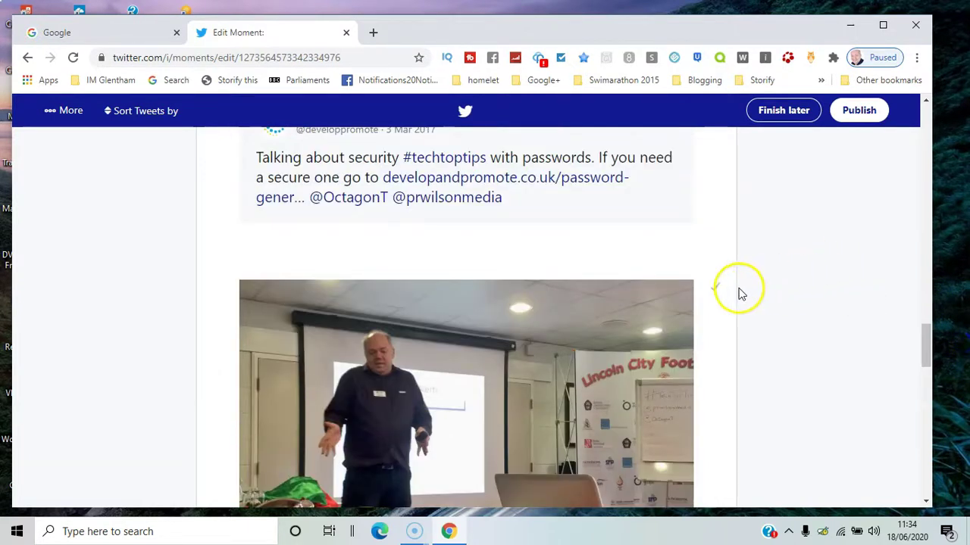
pyautogui.click(712, 288)
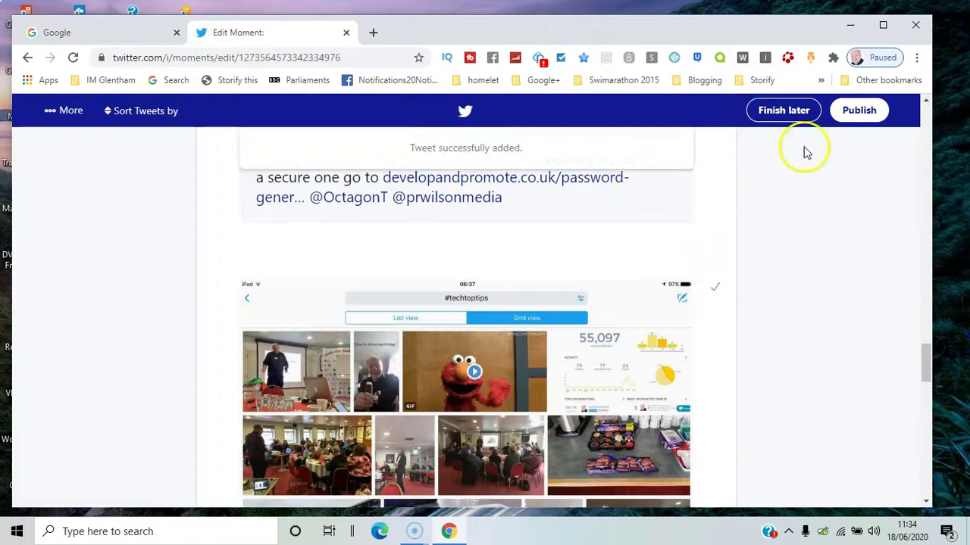
pyautogui.click(788, 115)
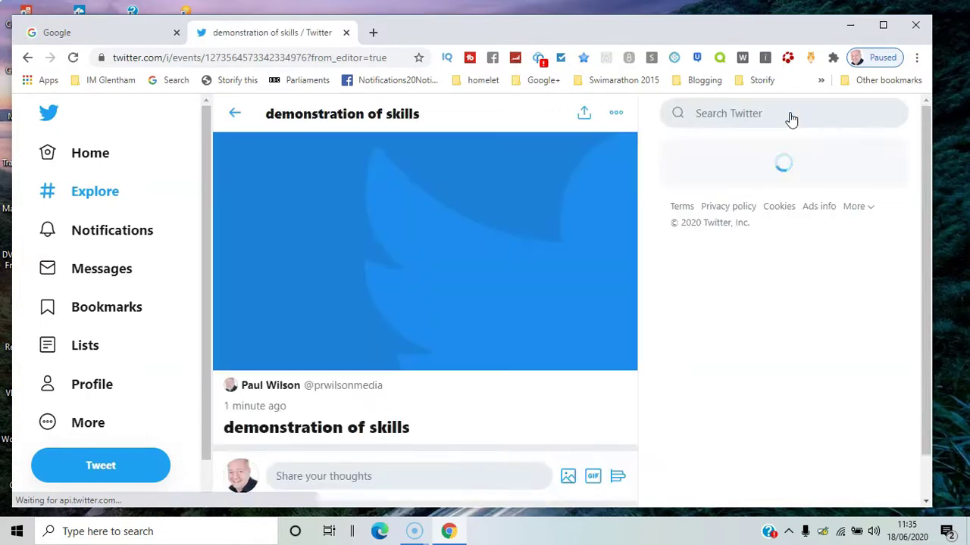
# Step: Check the options available for the "demonstration of skills" Moment and look over its page
pyautogui.click(620, 113)
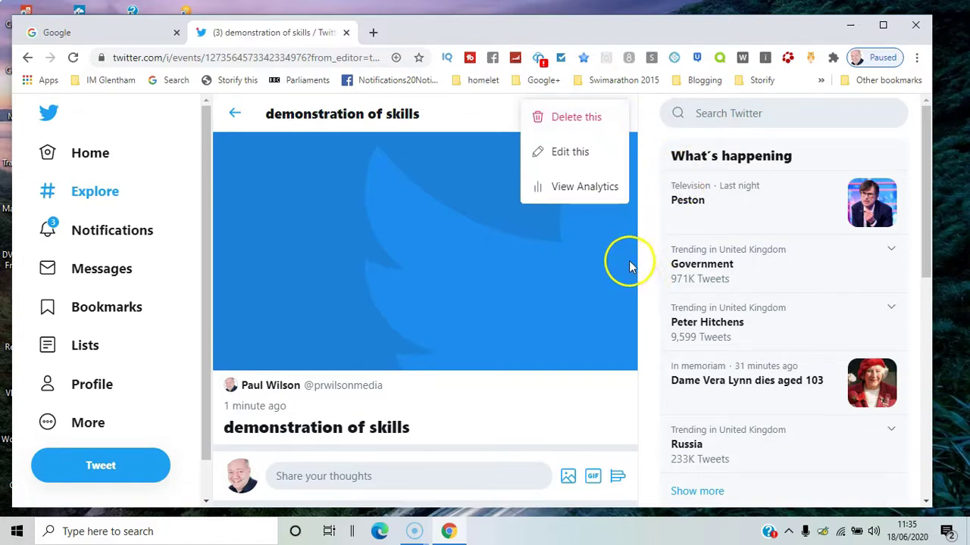
pyautogui.click(642, 234)
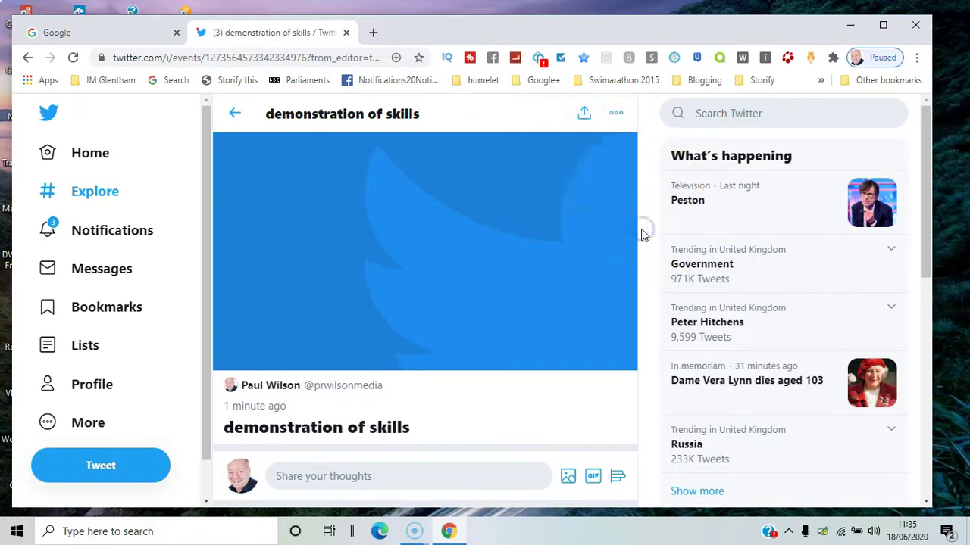
pyautogui.moveTo(932, 199); pyautogui.dragTo(938, 178)
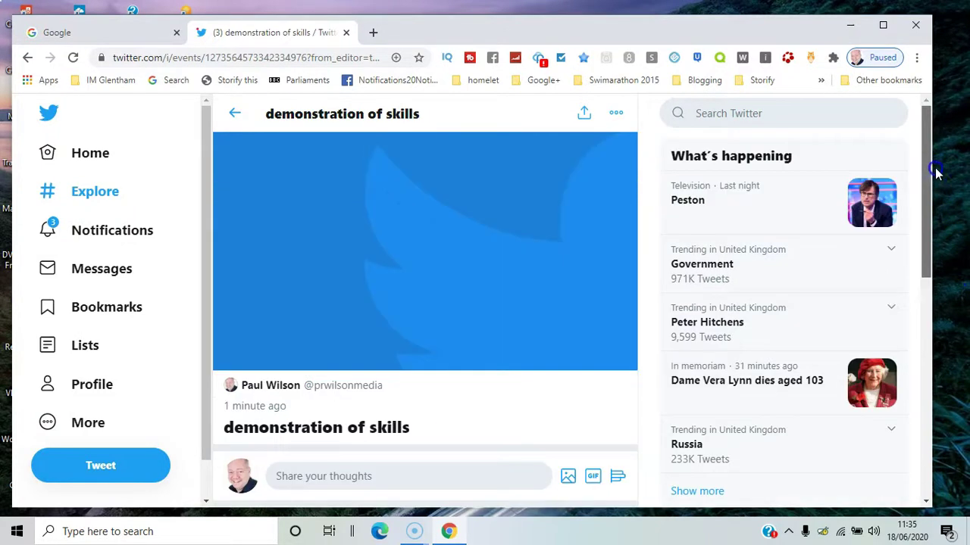
# Step: Return to the account's Moments list, open the #Techtoptips Moment and review its description and tweets
pyautogui.click(232, 115)
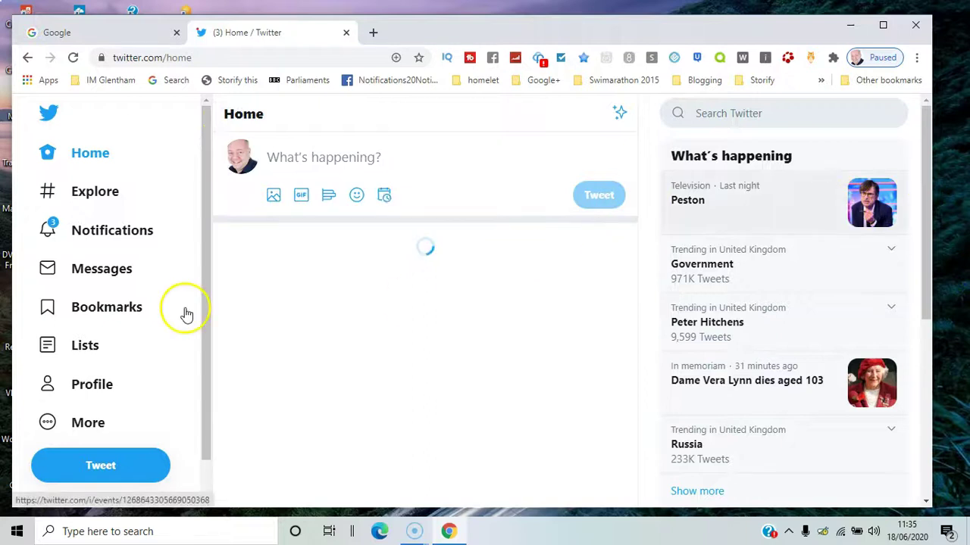
pyautogui.click(82, 423)
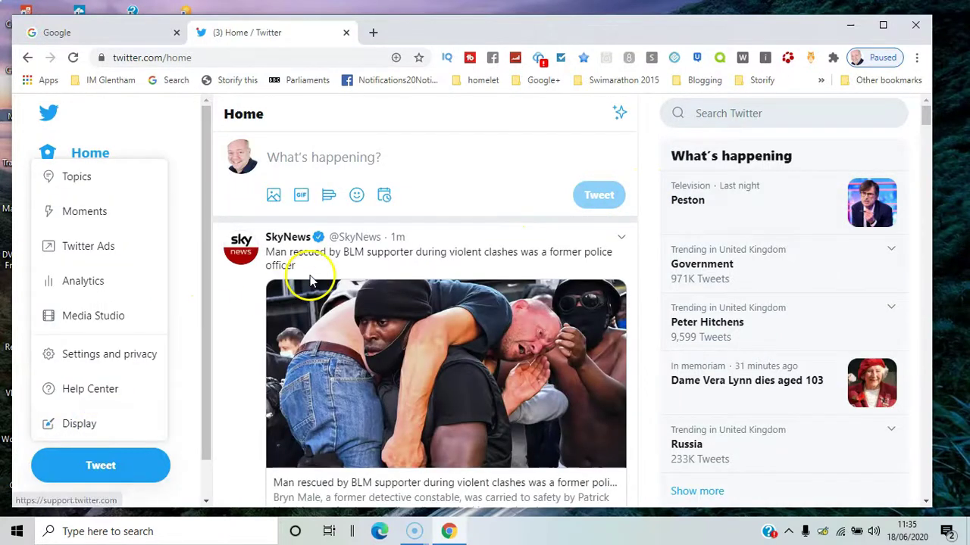
pyautogui.click(96, 213)
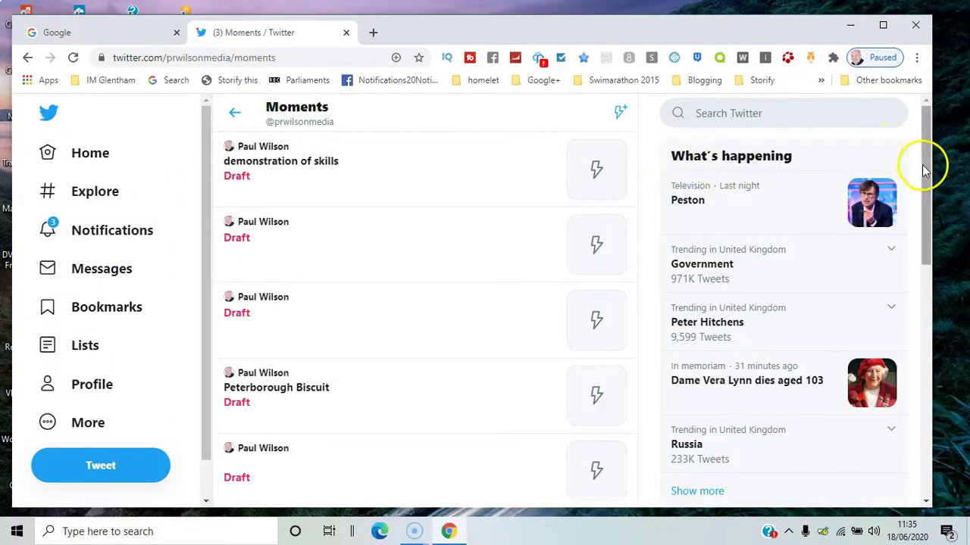
pyautogui.moveTo(924, 170); pyautogui.dragTo(966, 424)
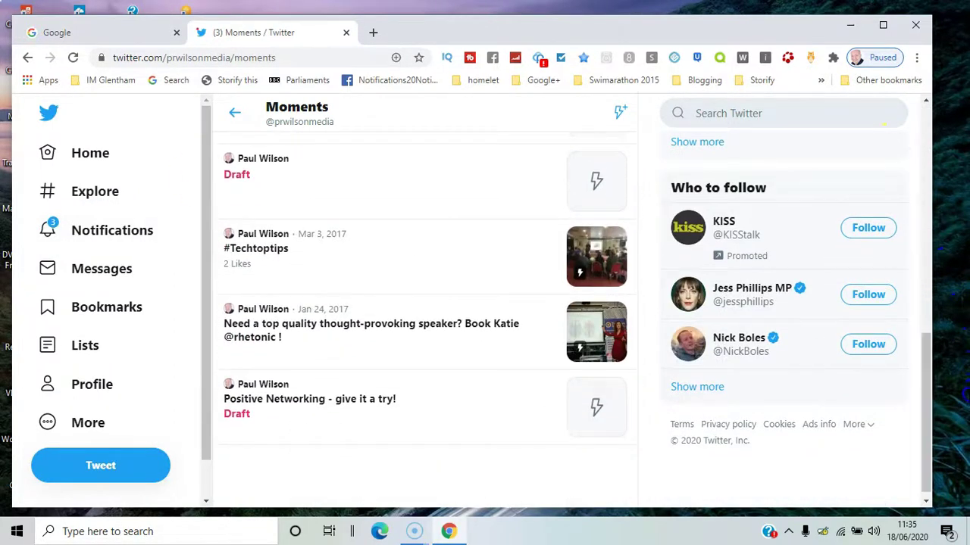
pyautogui.click(264, 238)
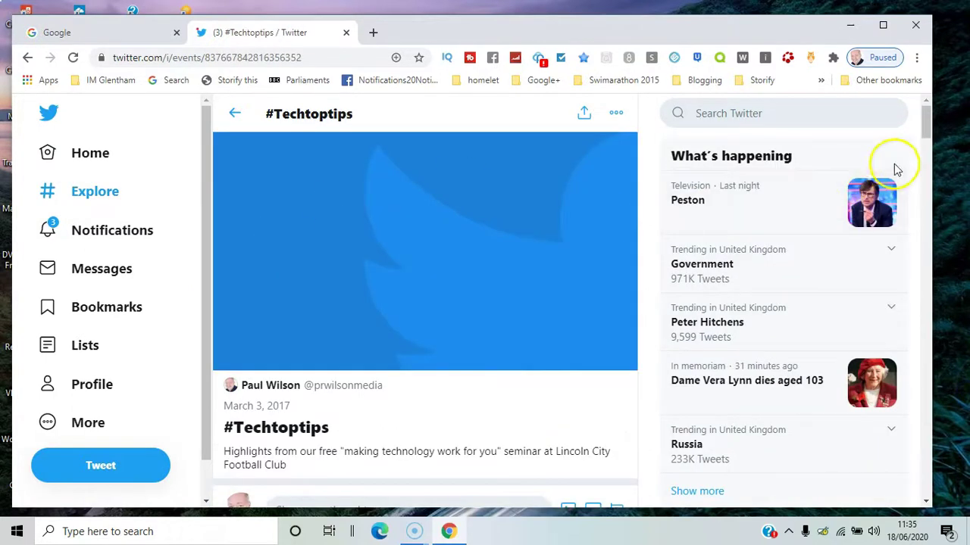
pyautogui.moveTo(926, 129)
pyautogui.mouseDown()
pyautogui.moveTo(962, 244)
pyautogui.moveTo(965, 311)
pyautogui.moveTo(931, 136)
pyautogui.moveTo(934, 144)
pyautogui.mouseUp()
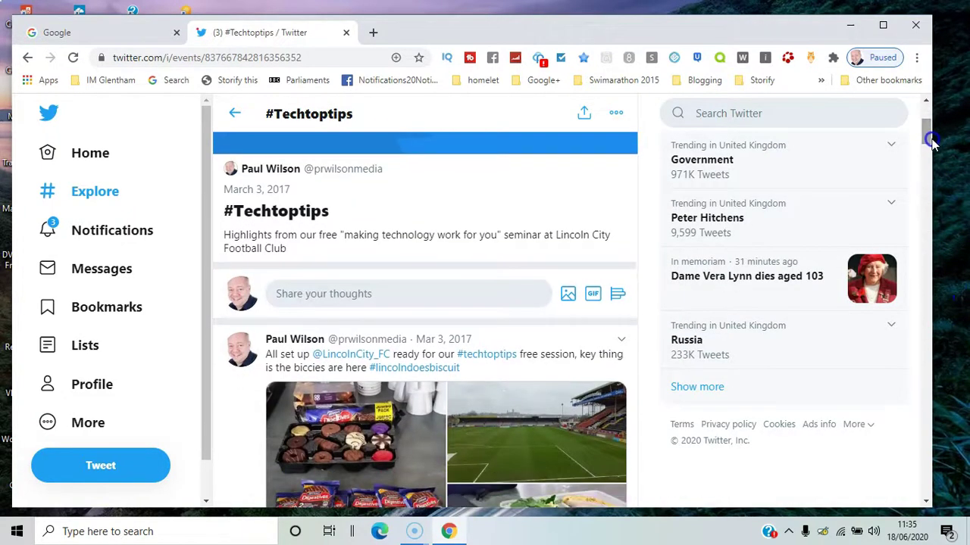